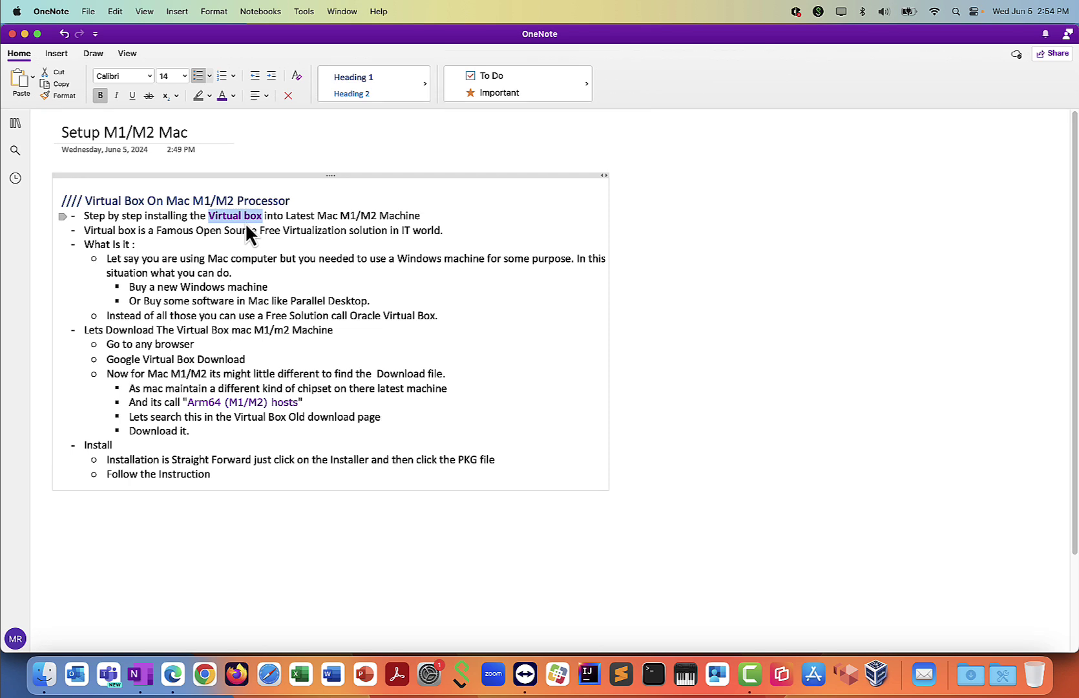
Read through the setup notes on VirtualBox for Mac M1/M2, from the Windows machine use case to the download section
left_click_drag(397, 259, 482, 262)
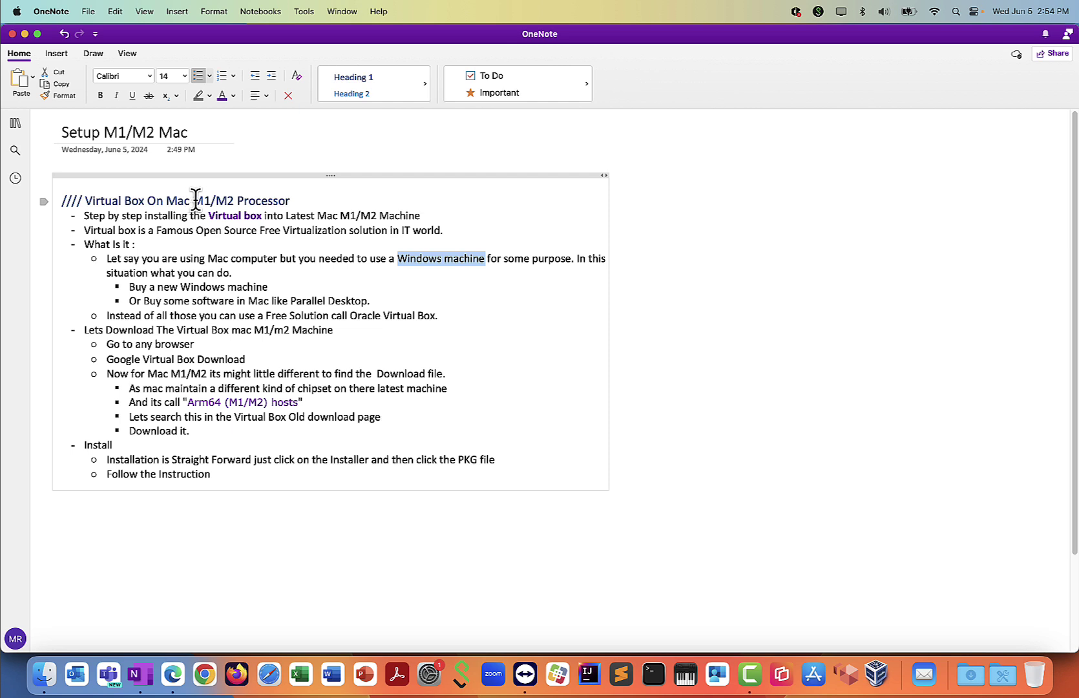
left_click_drag(193, 201, 233, 197)
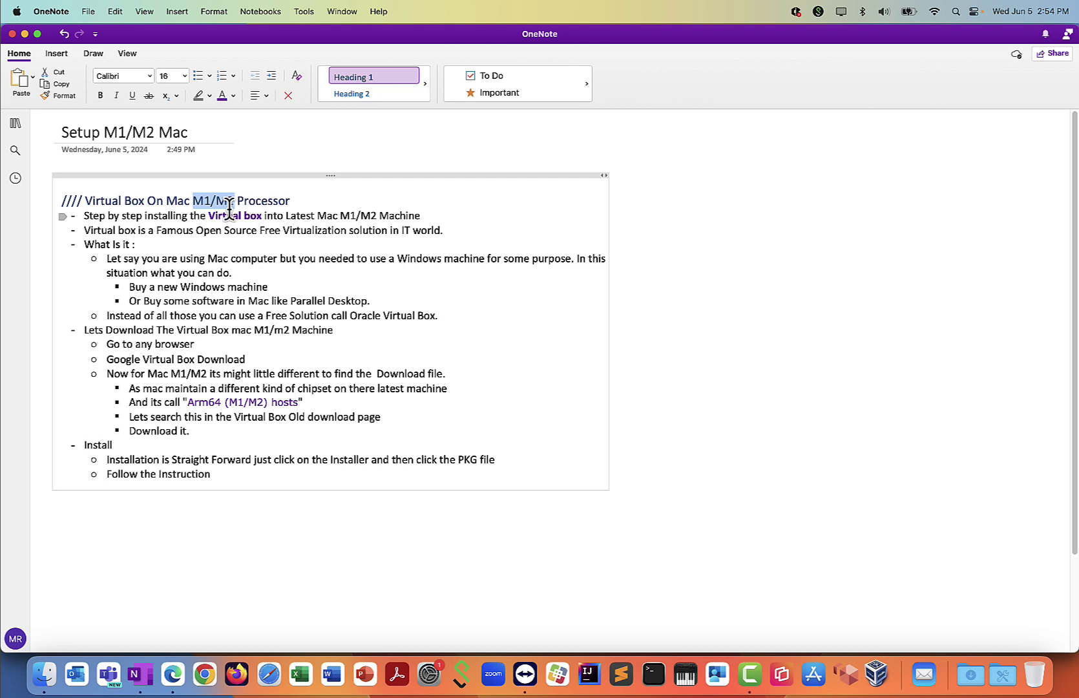
scroll(206, 234, "down", 3)
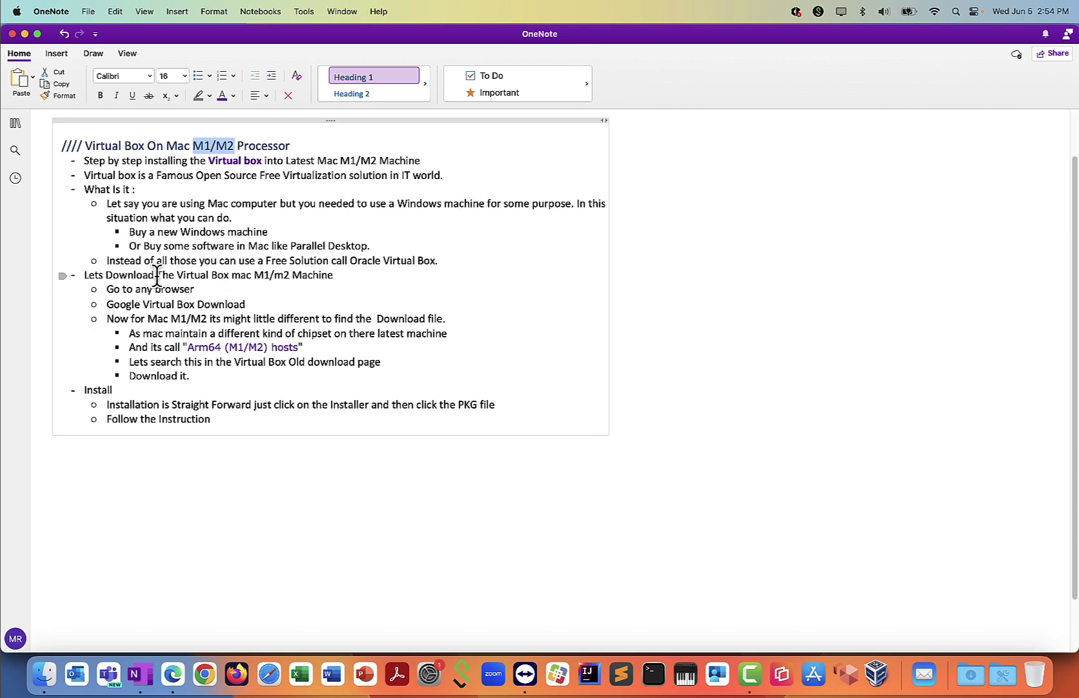
triple_click(122, 275)
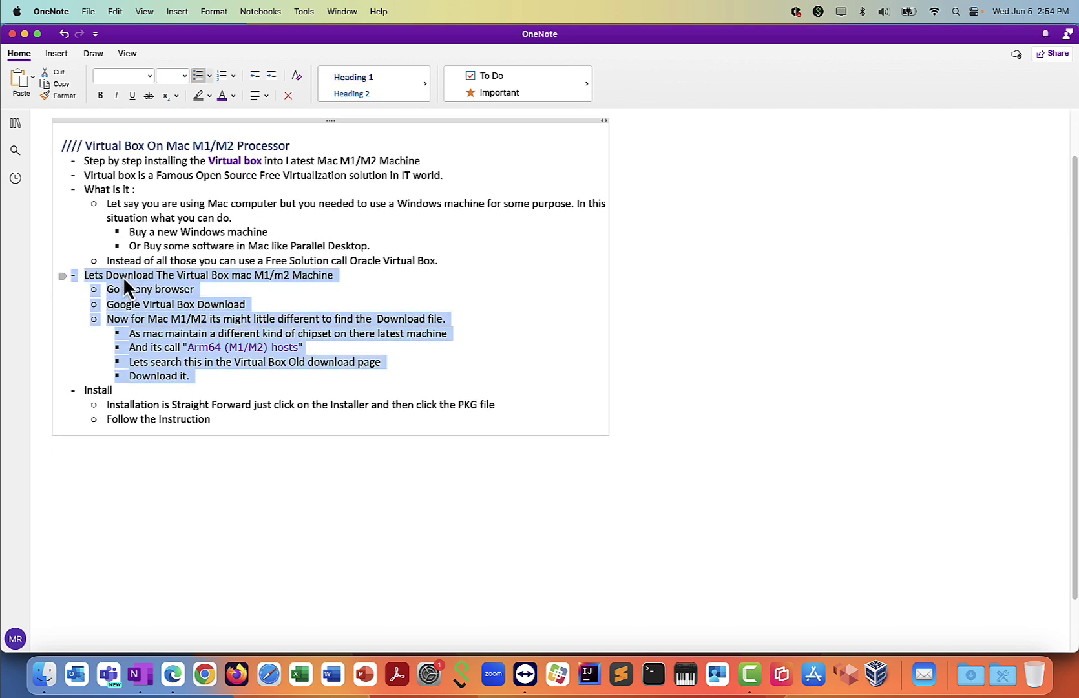
left_click(121, 274)
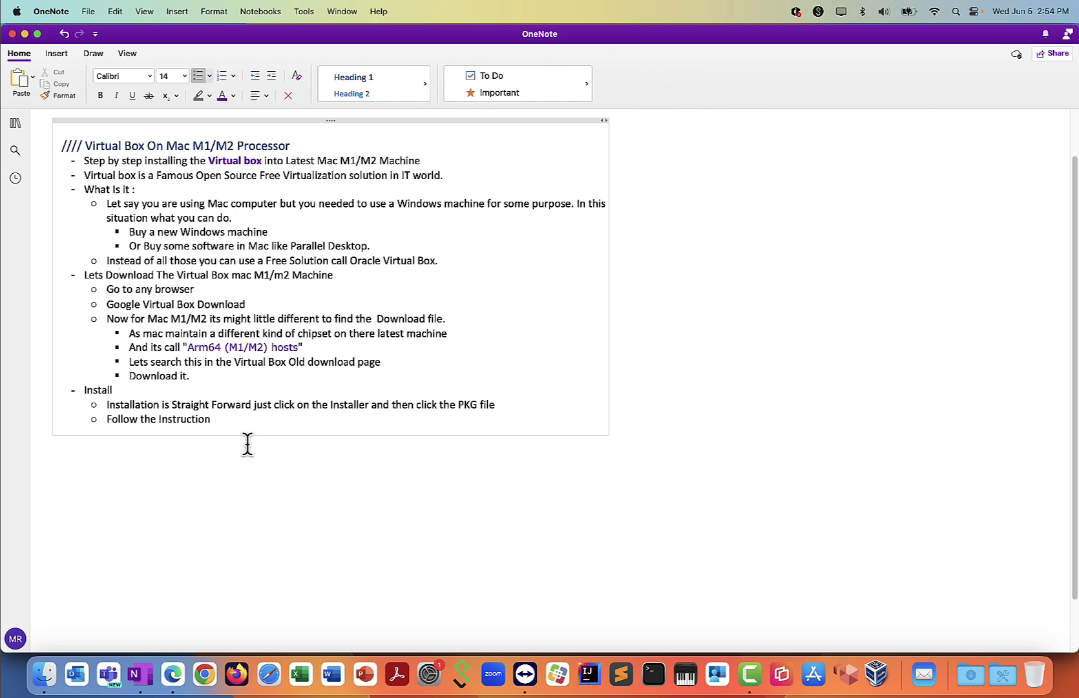
Switch to Chrome, search Google for "virtualbox download" and open the Downloads page on virtualbox.org
left_click(207, 686)
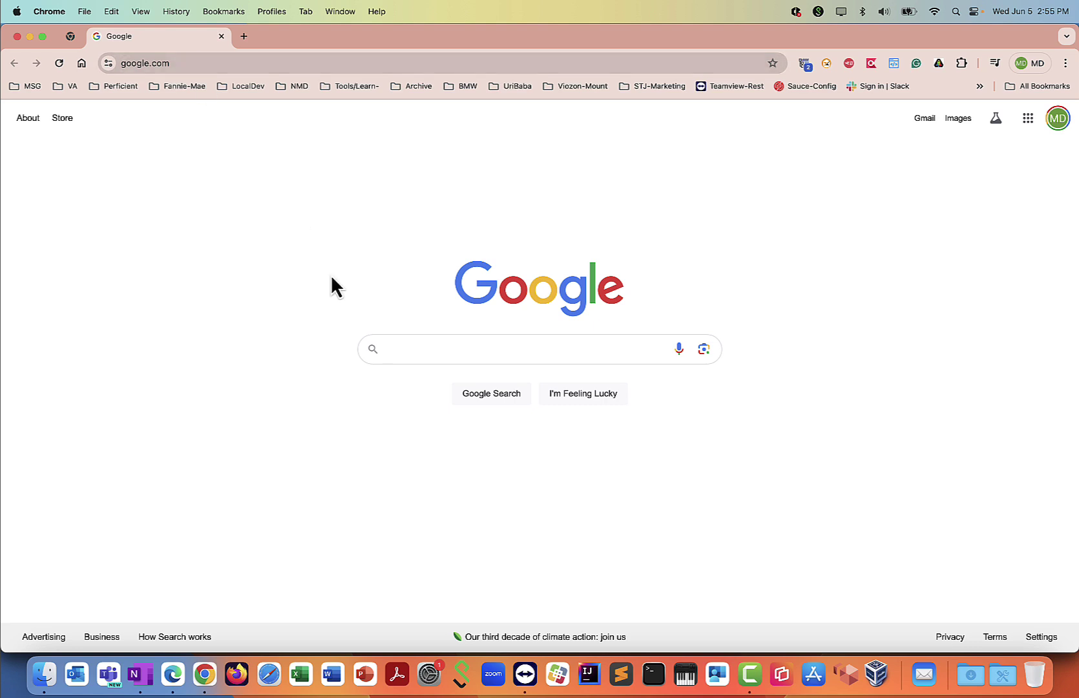
type("V")
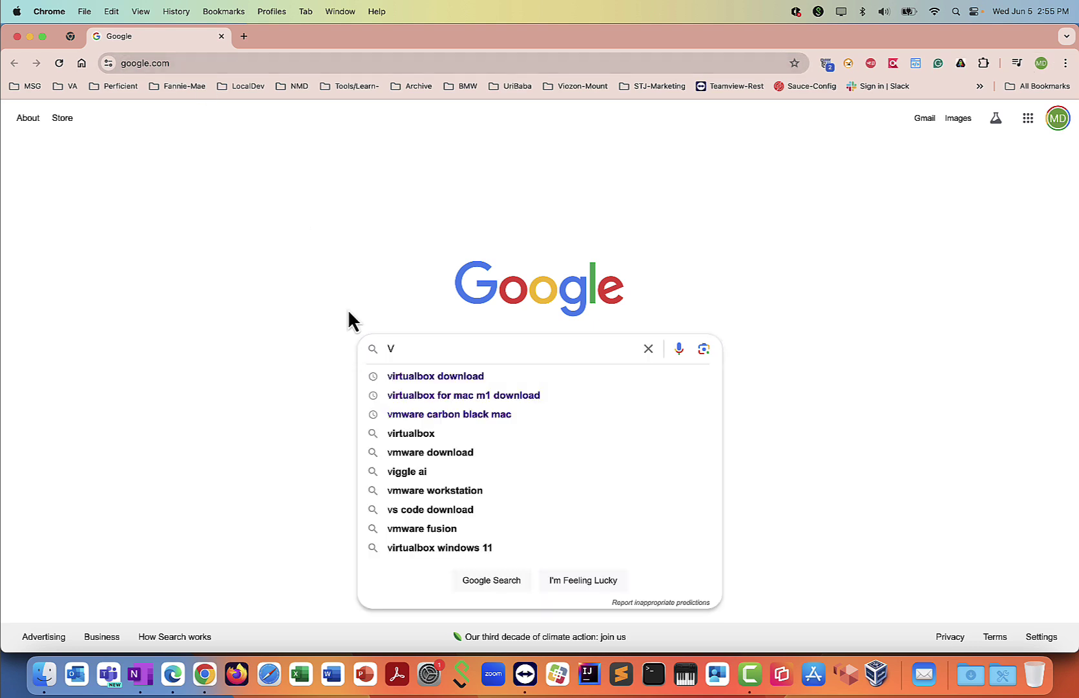
left_click(423, 377)
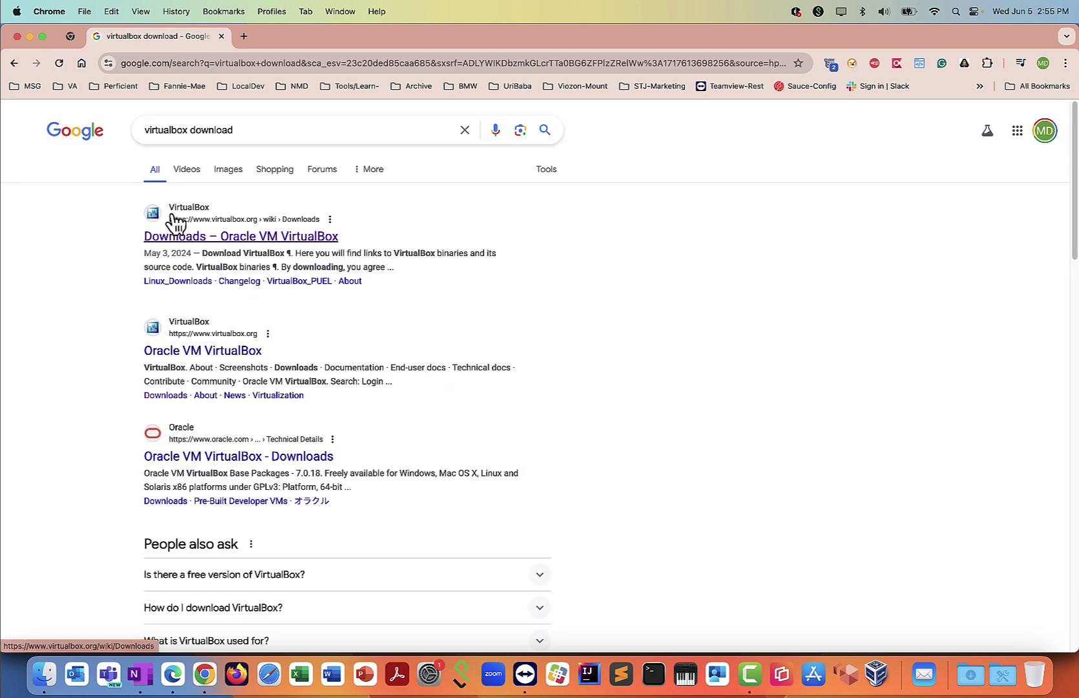
left_click(262, 240)
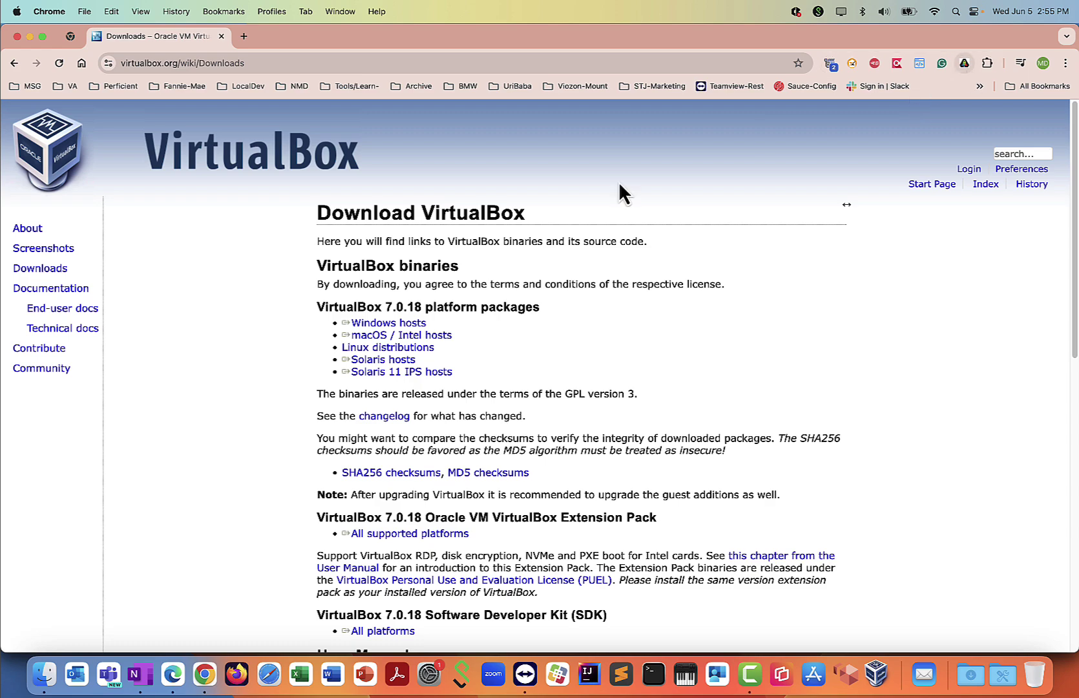
Examine the VirtualBox 7.0.18 platform packages for Windows, macOS / Intel and Linux hosts
scroll(396, 260, "down", 3)
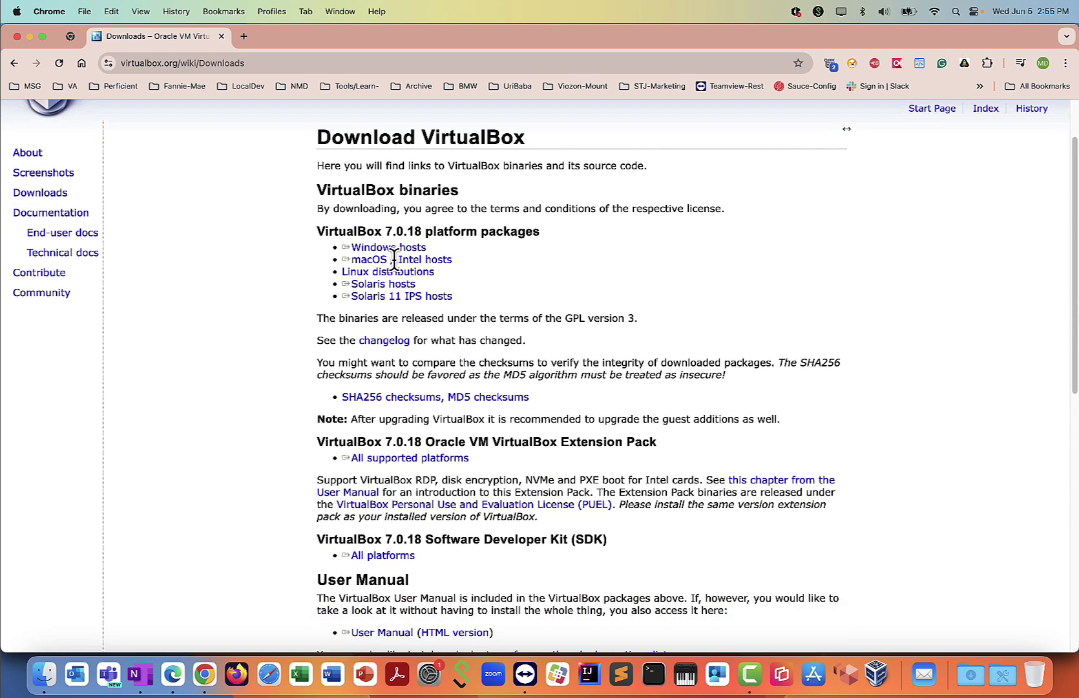
scroll(395, 261, "up", 3)
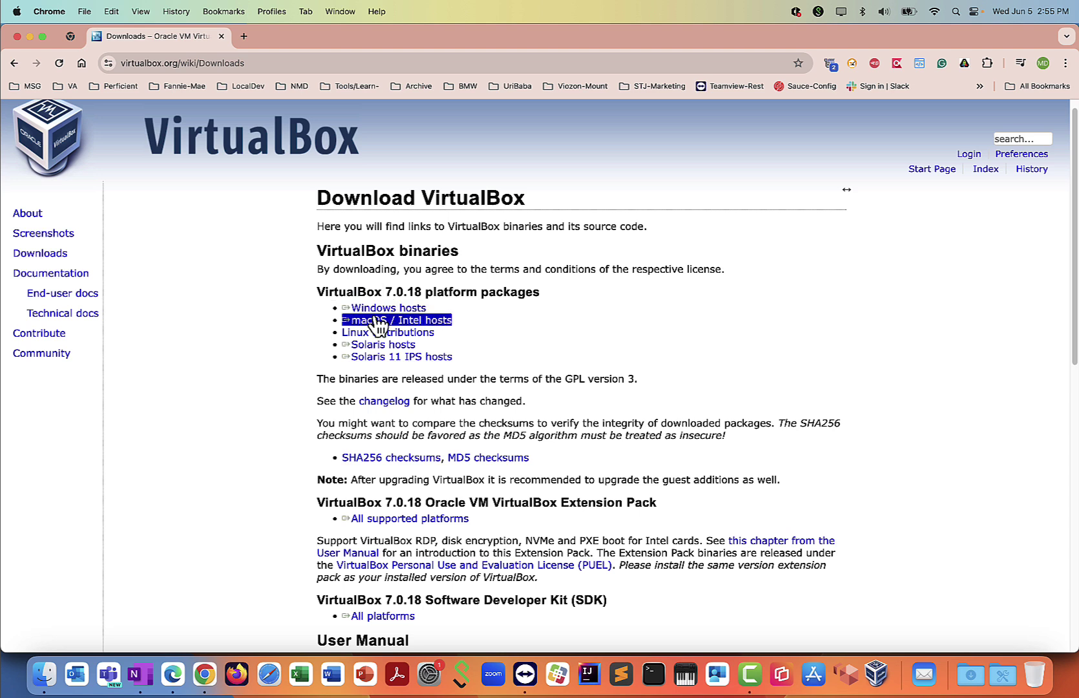
triple_click(466, 313)
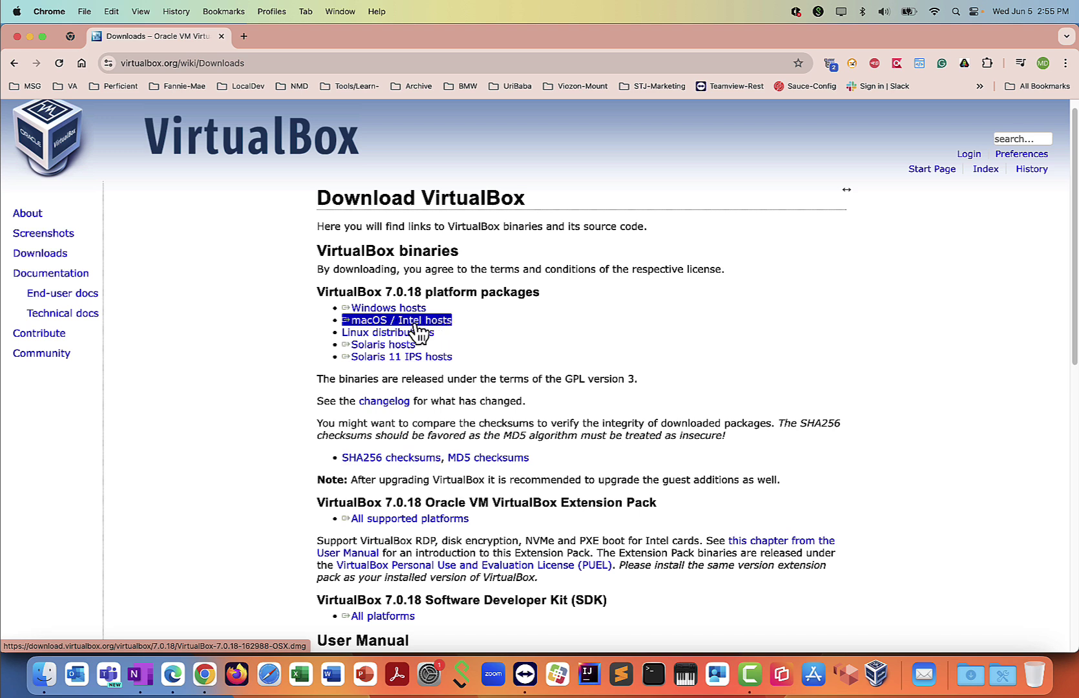
triple_click(394, 312)
triple_click(385, 333)
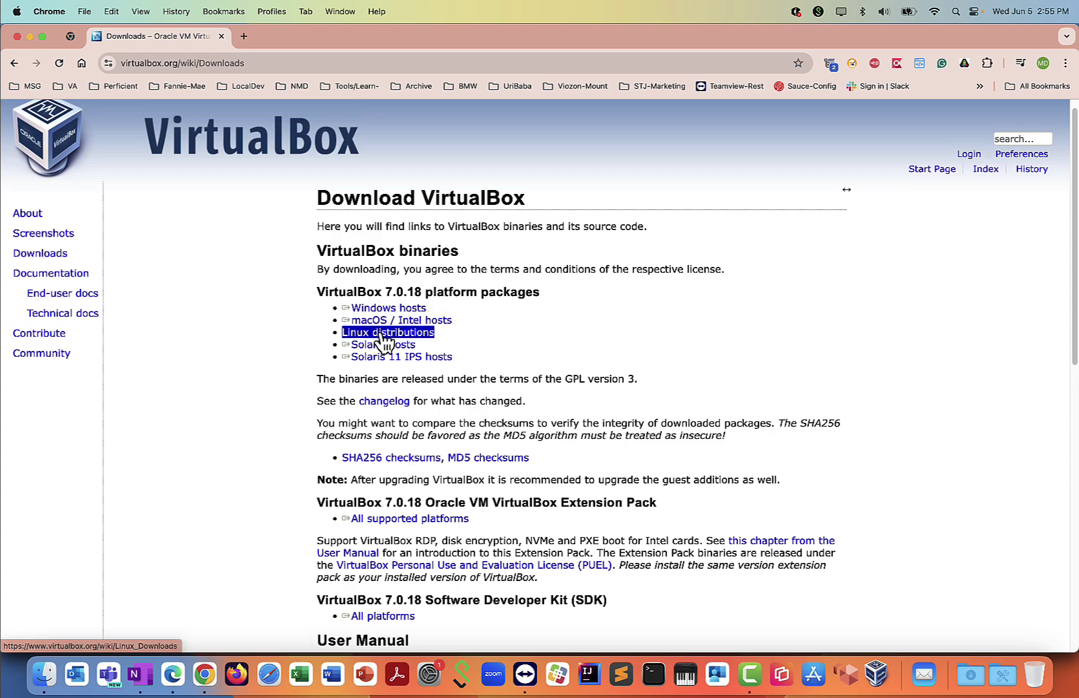
triple_click(388, 309)
left_click(418, 271)
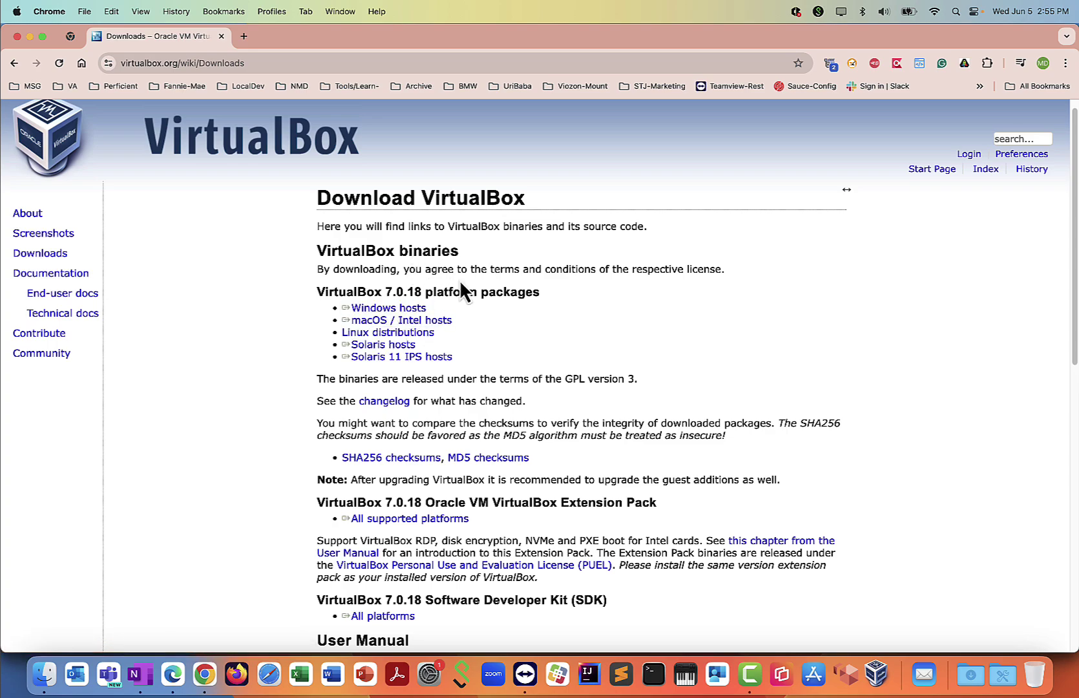
Open the VirtualBox older builds page and go to its VirtualBox 7.0 download list
scroll(529, 291, "down", 5)
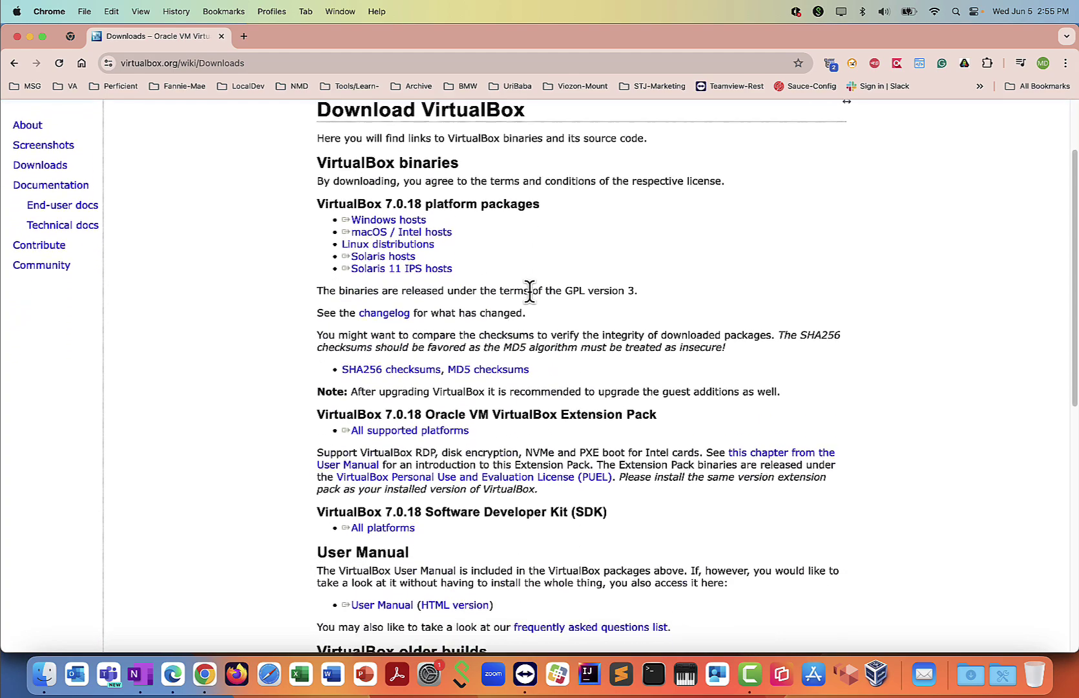
scroll(529, 291, "down", 5)
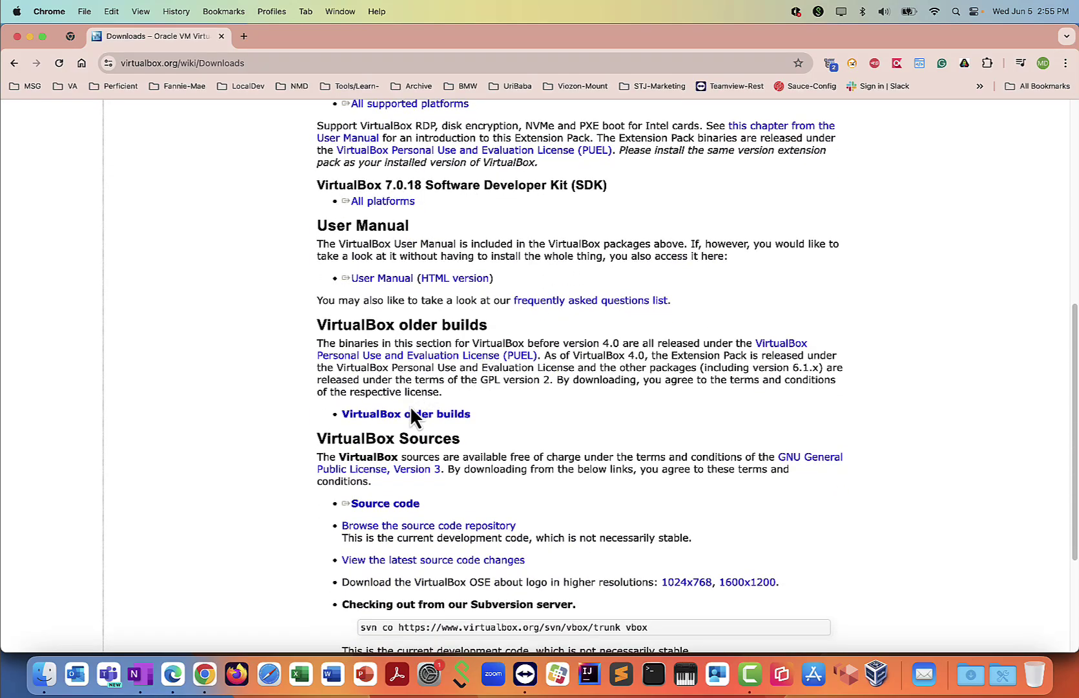
left_click_drag(411, 408, 346, 421)
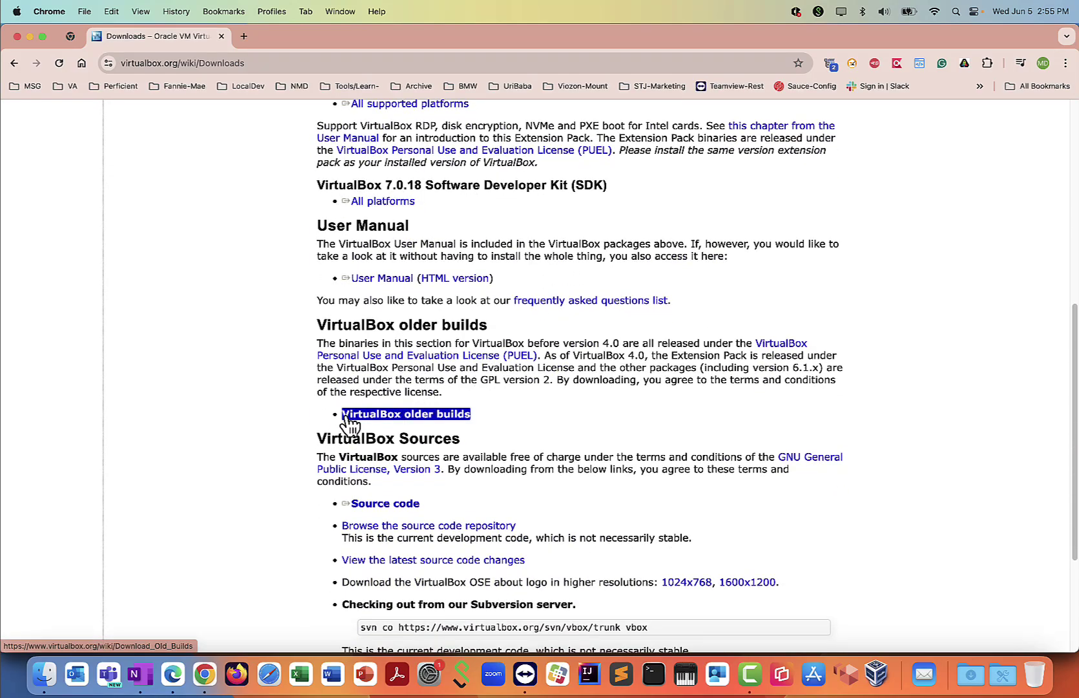
left_click(399, 424)
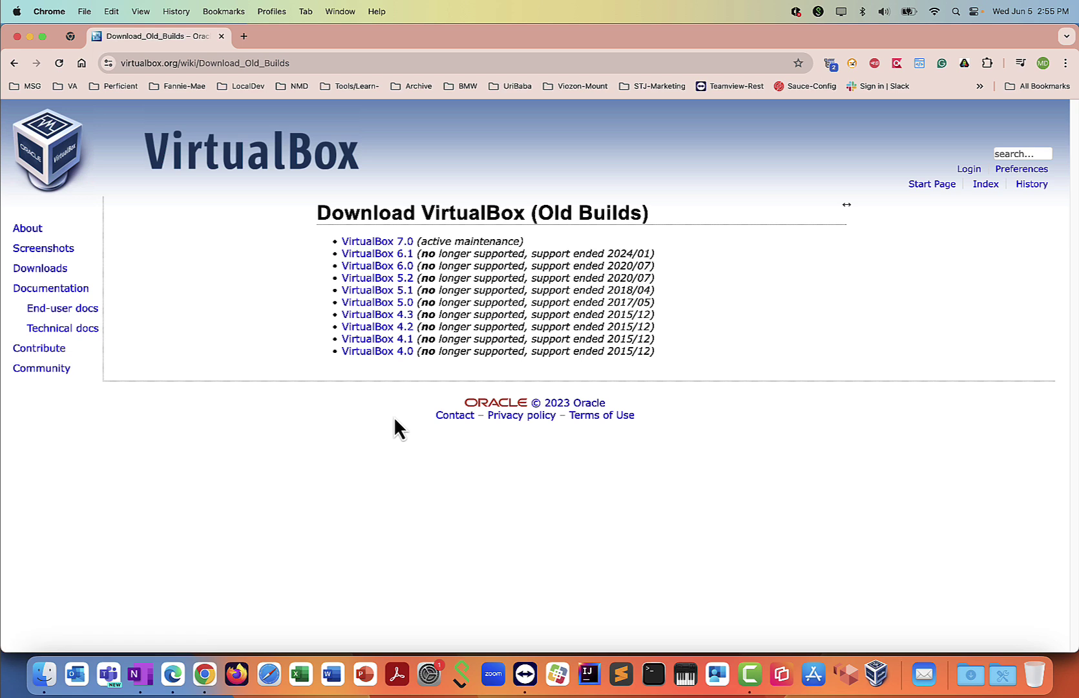
left_click_drag(342, 302, 414, 303)
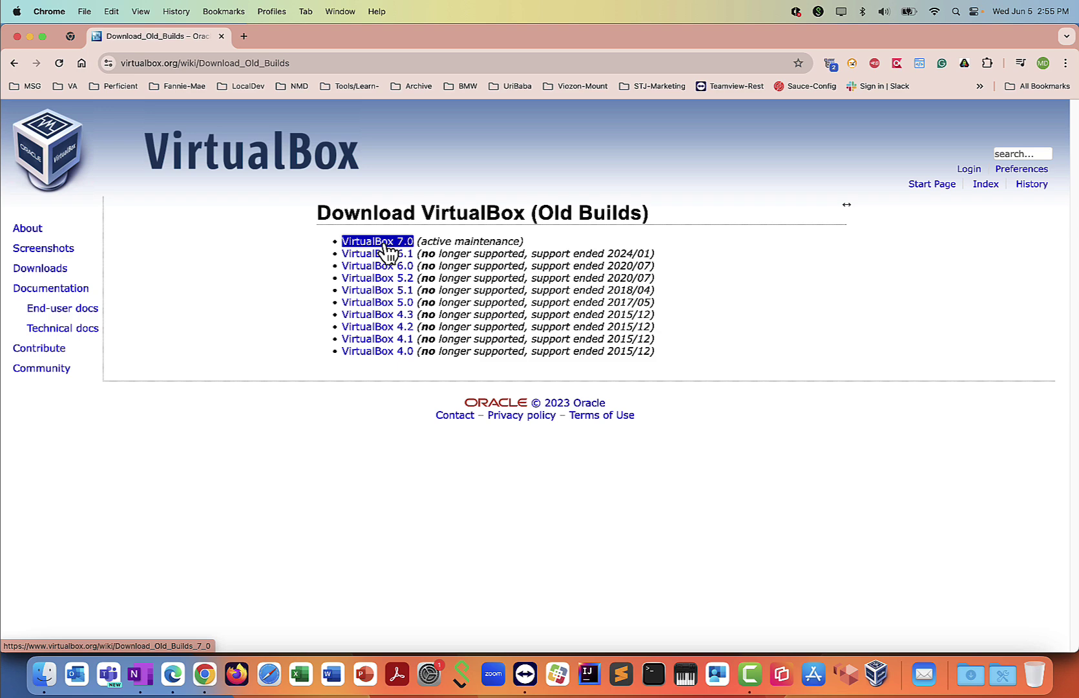
left_click(387, 244)
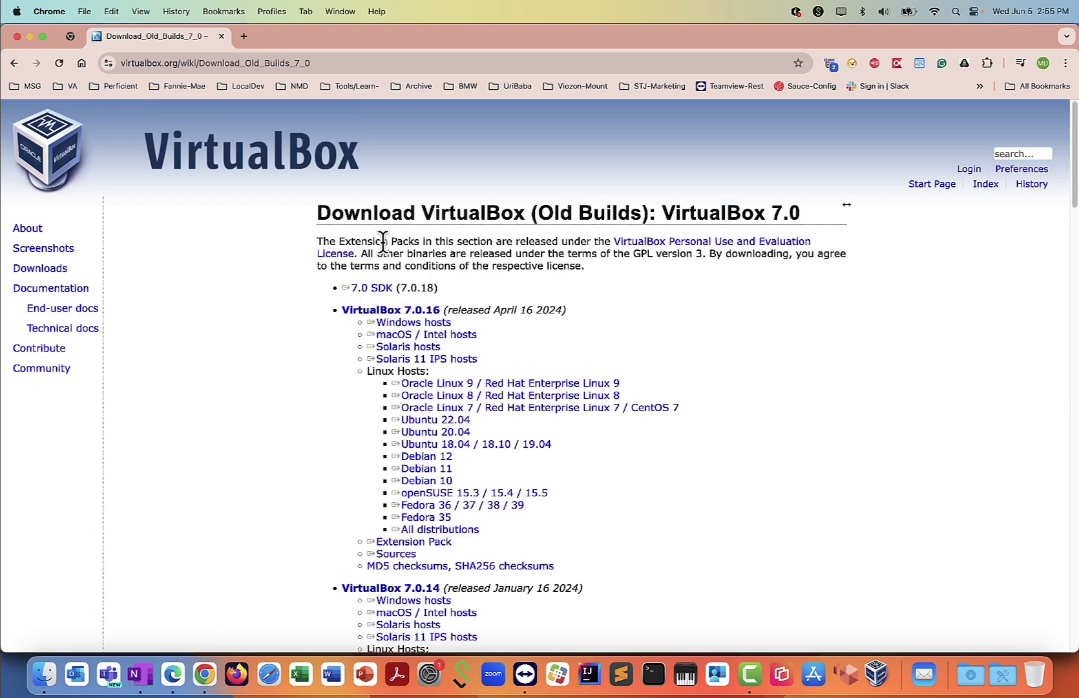
scroll(409, 246, "down", 5)
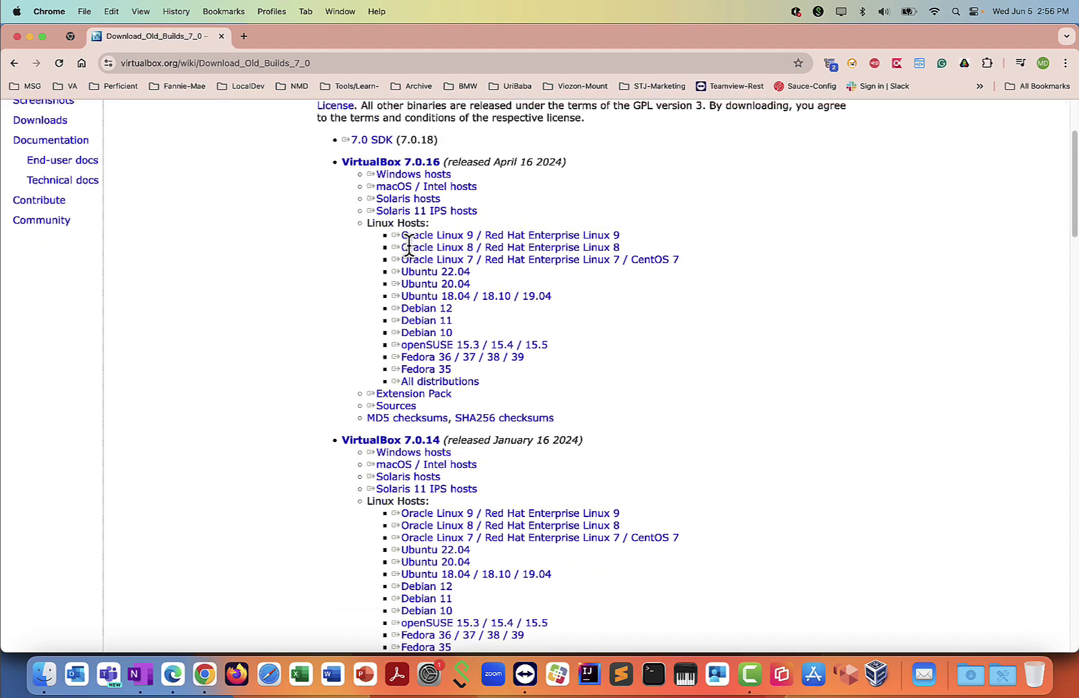
scroll(409, 246, "up", 3)
Switch to OneNote and copy the text "Arm64" from the download section of the notes
key("super+Tab")
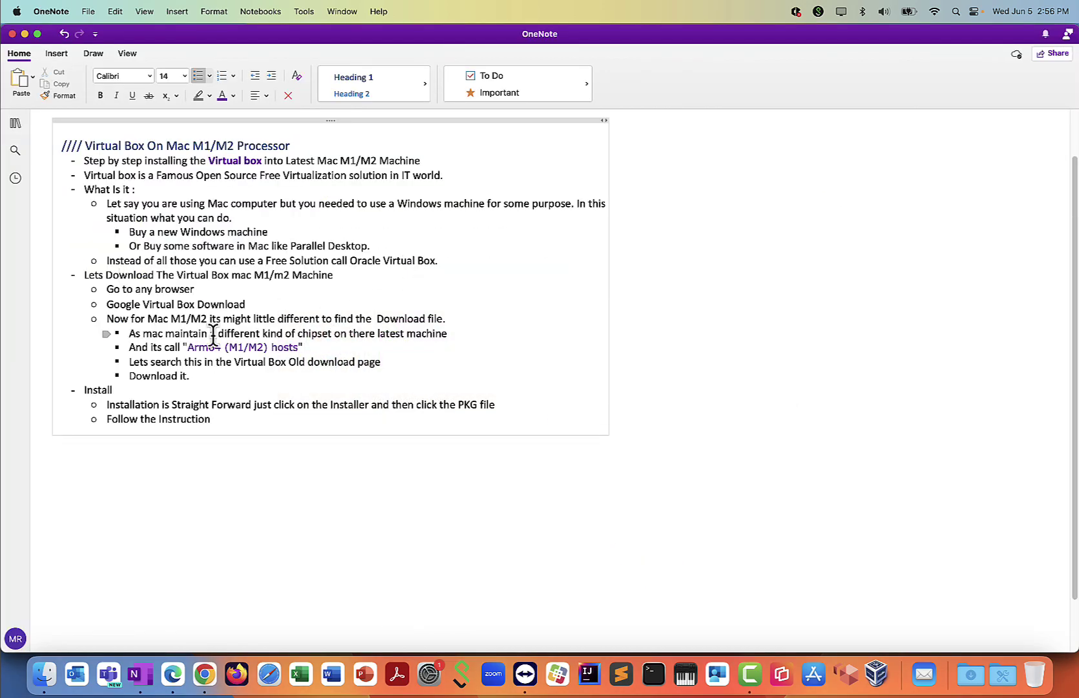
scroll(213, 334, "down", 2)
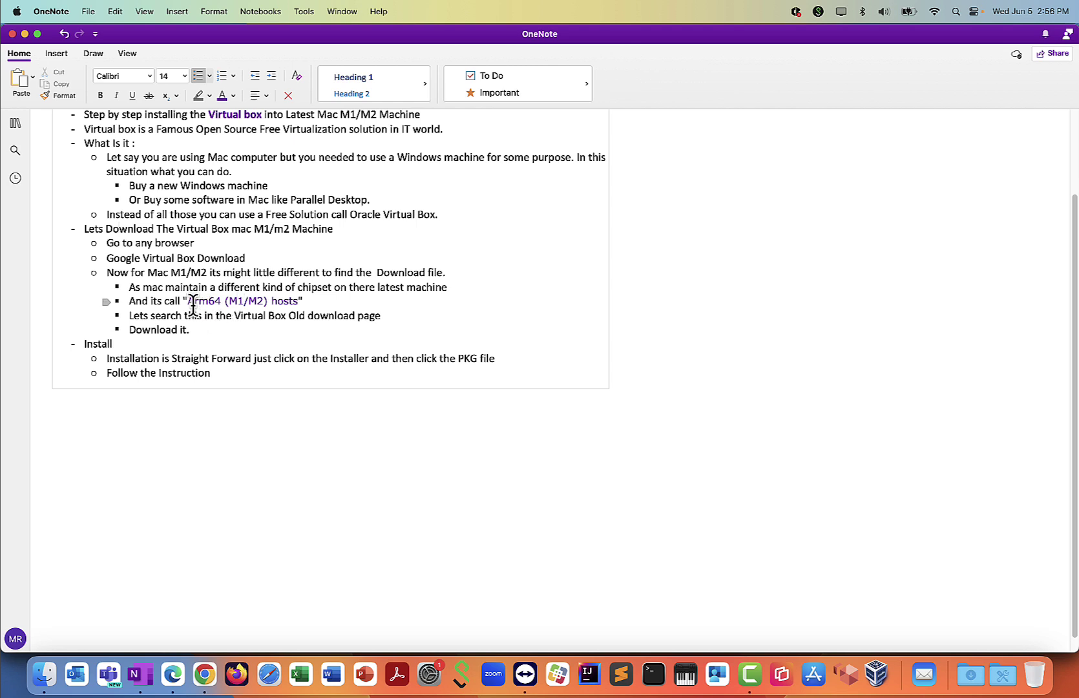
left_click_drag(188, 301, 221, 301)
key("super+c")
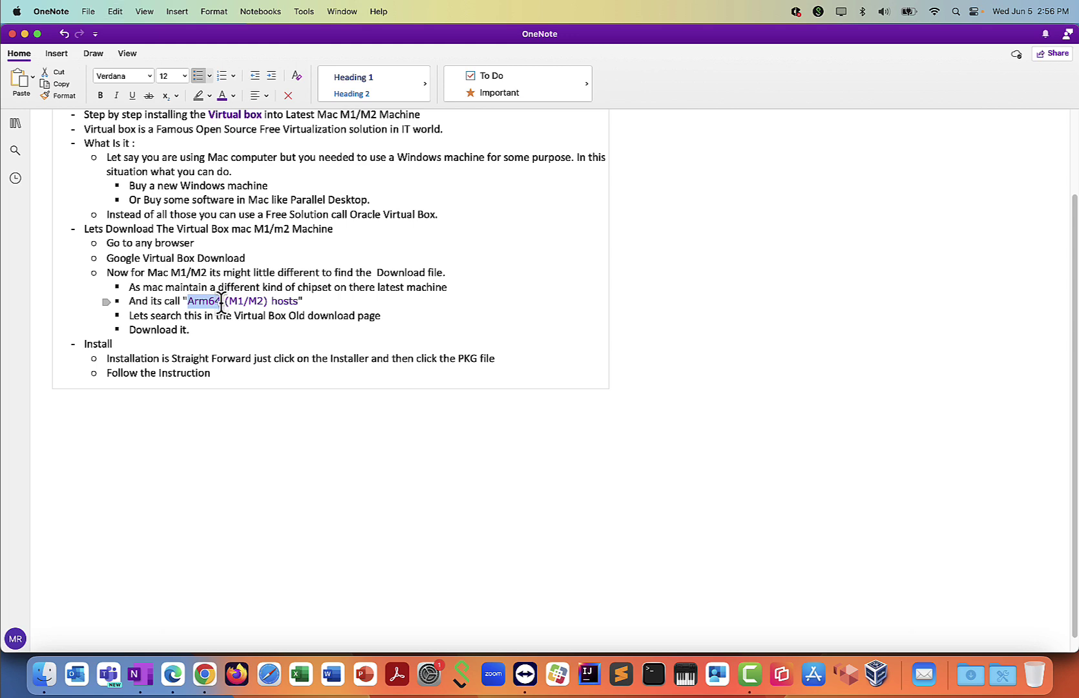
Return to Chrome and search the VirtualBox 7.0 old builds page for the copied "Arm64"
key("super+Tab")
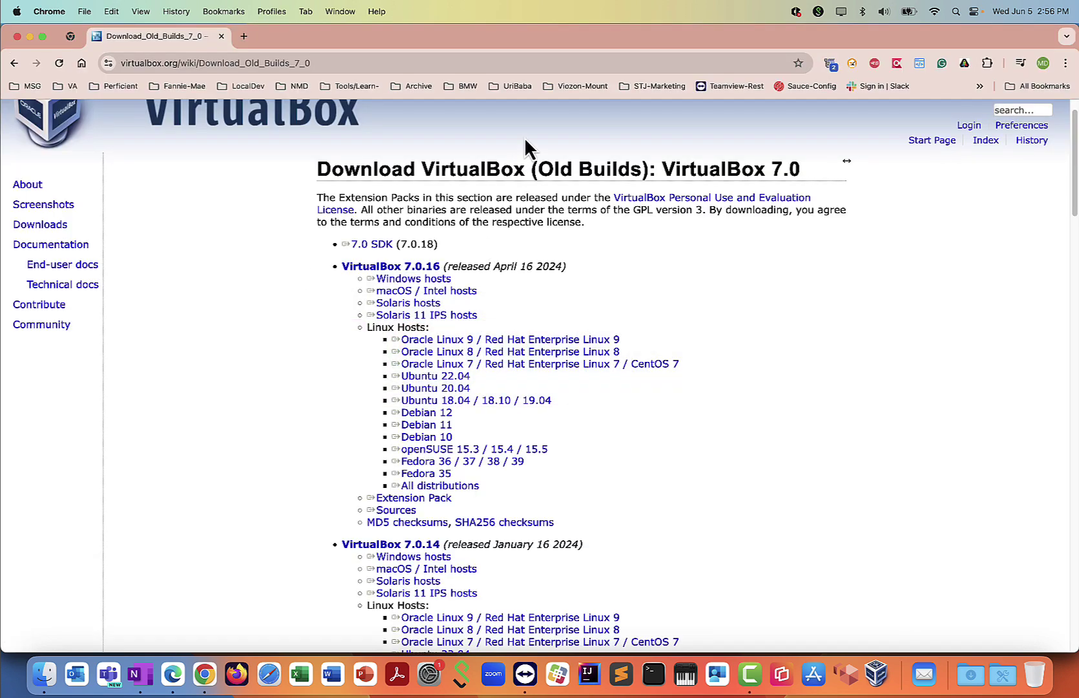
key("super+f")
key("super+v")
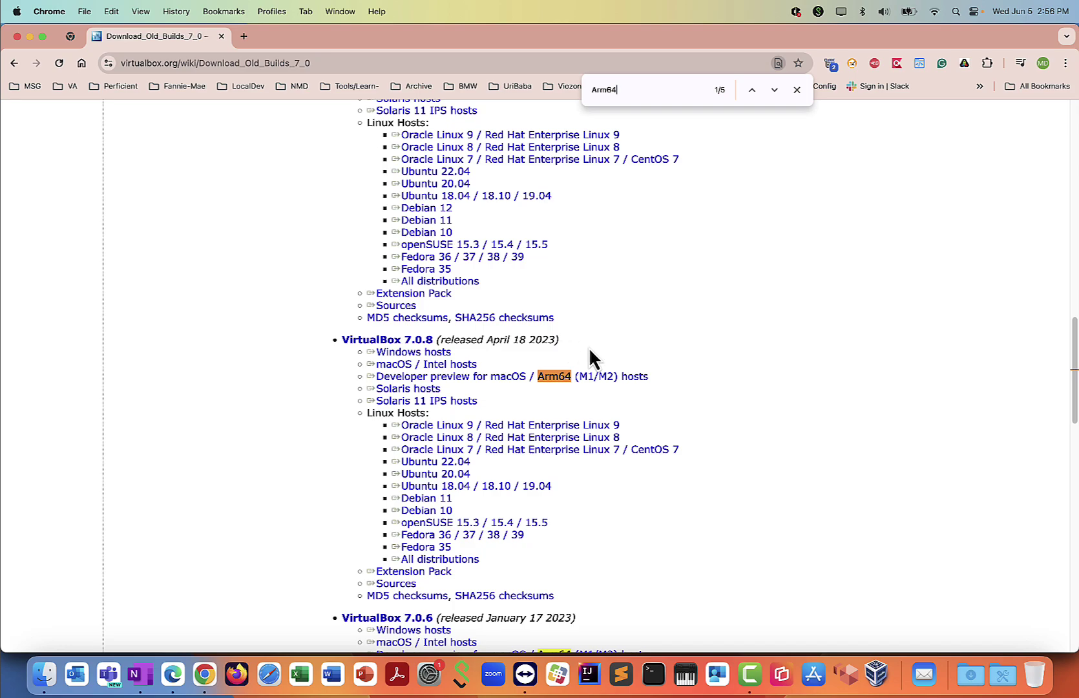
scroll(589, 358, "up", 5)
scroll(589, 358, "down", 4)
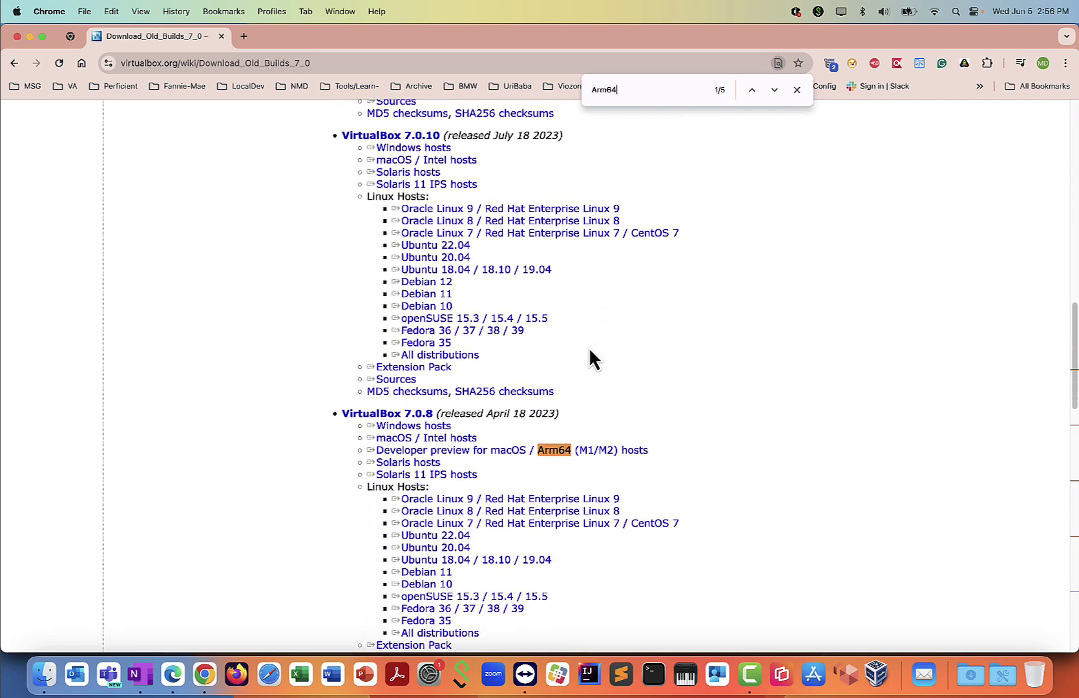
scroll(589, 349, "down", 4)
Start downloading the "Developer preview for macOS / Arm64 (M1/M2) hosts" package under VirtualBox 7.0.8
triple_click(494, 336)
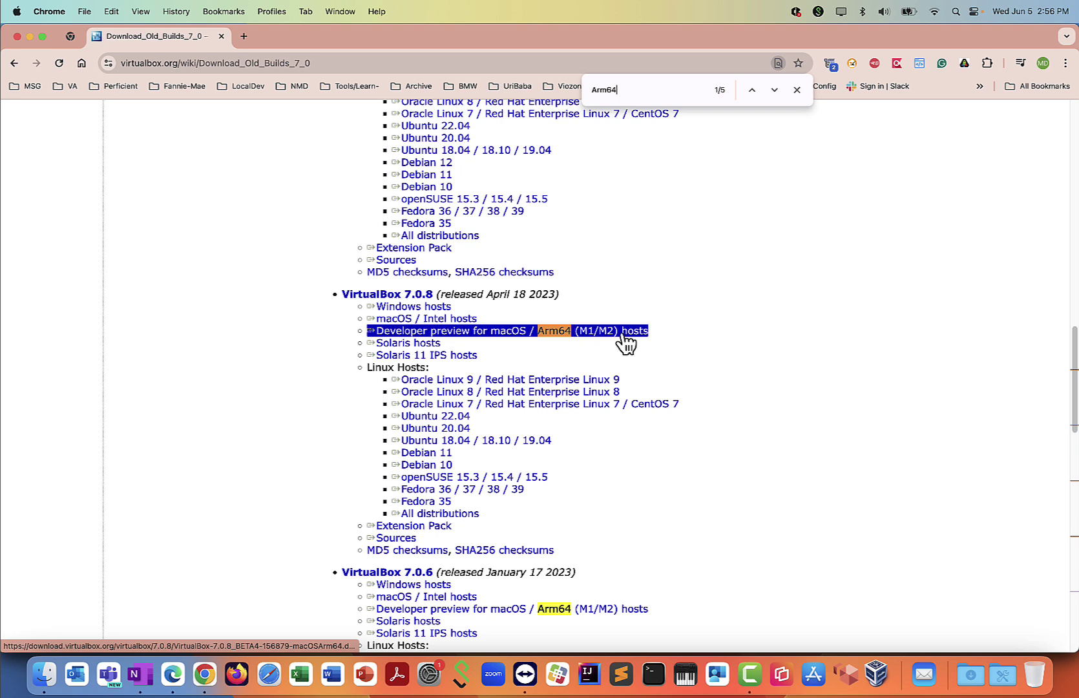
left_click_drag(340, 295, 433, 294)
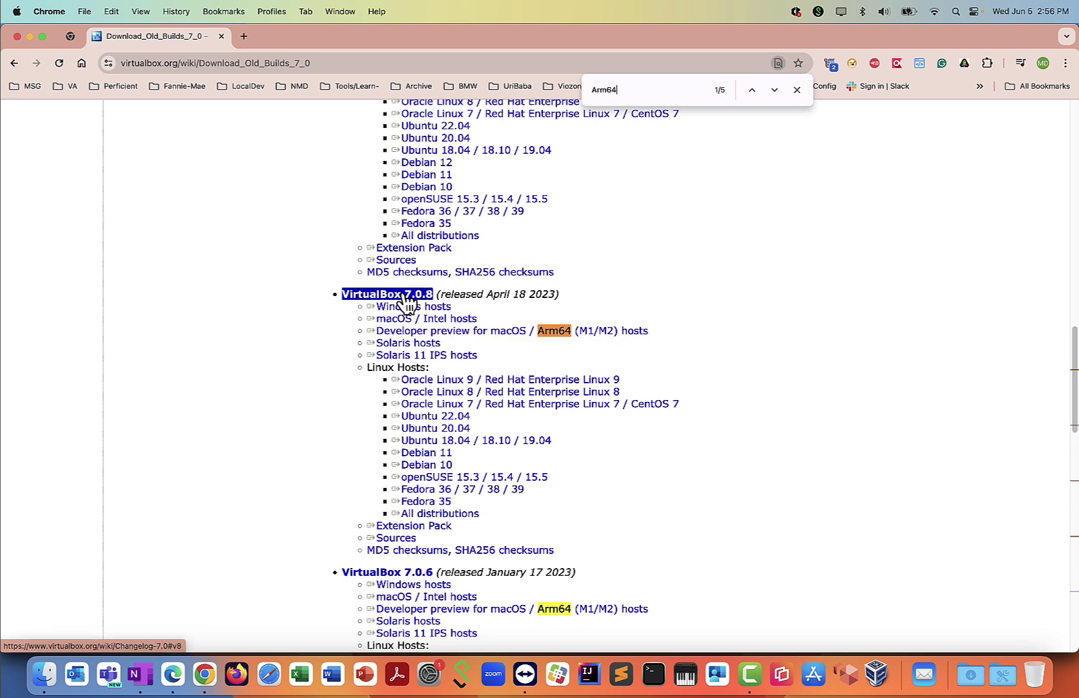
triple_click(445, 319)
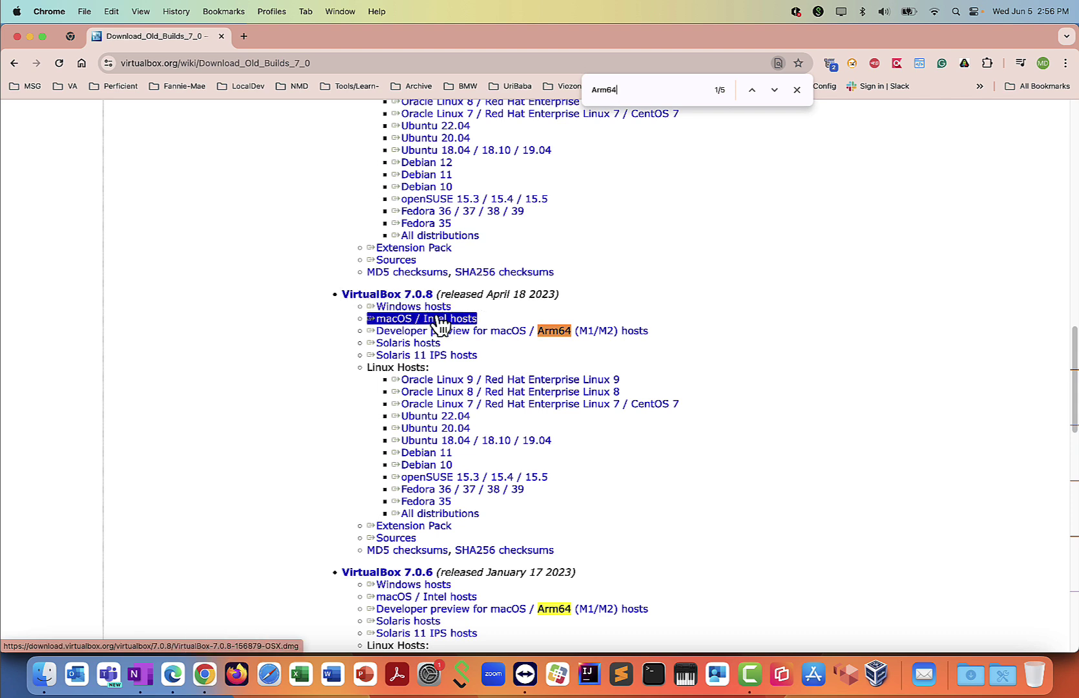
triple_click(465, 331)
left_click(510, 338)
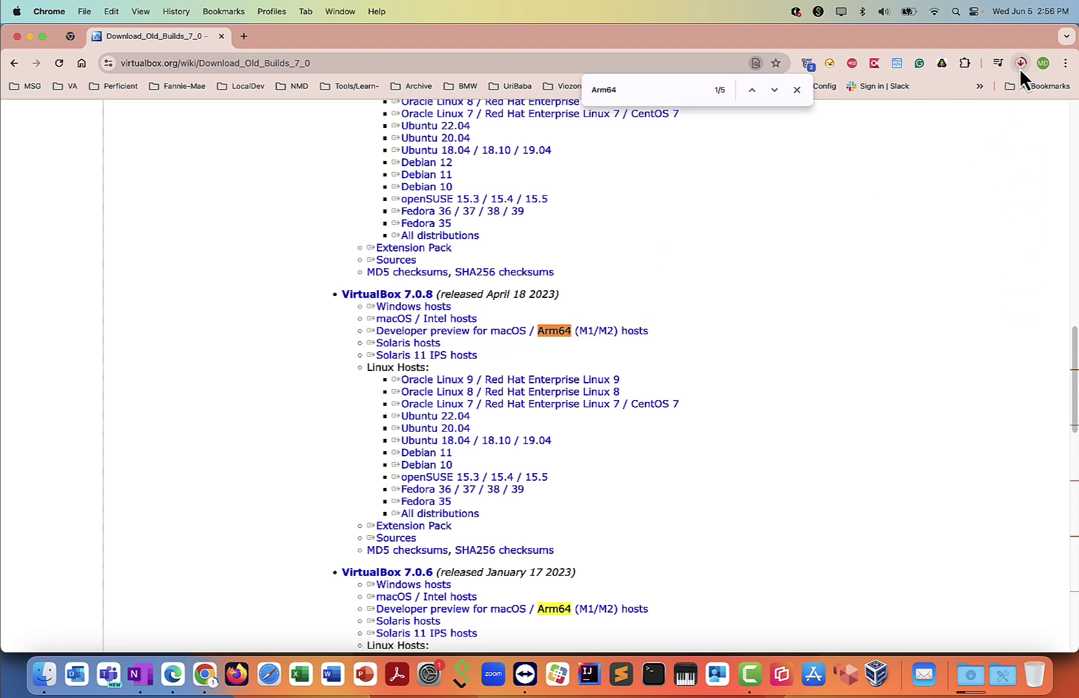
Pause the running VirtualBox 7.0.8 Arm64 download and close the recent download history
left_click(1019, 65)
left_click(988, 119)
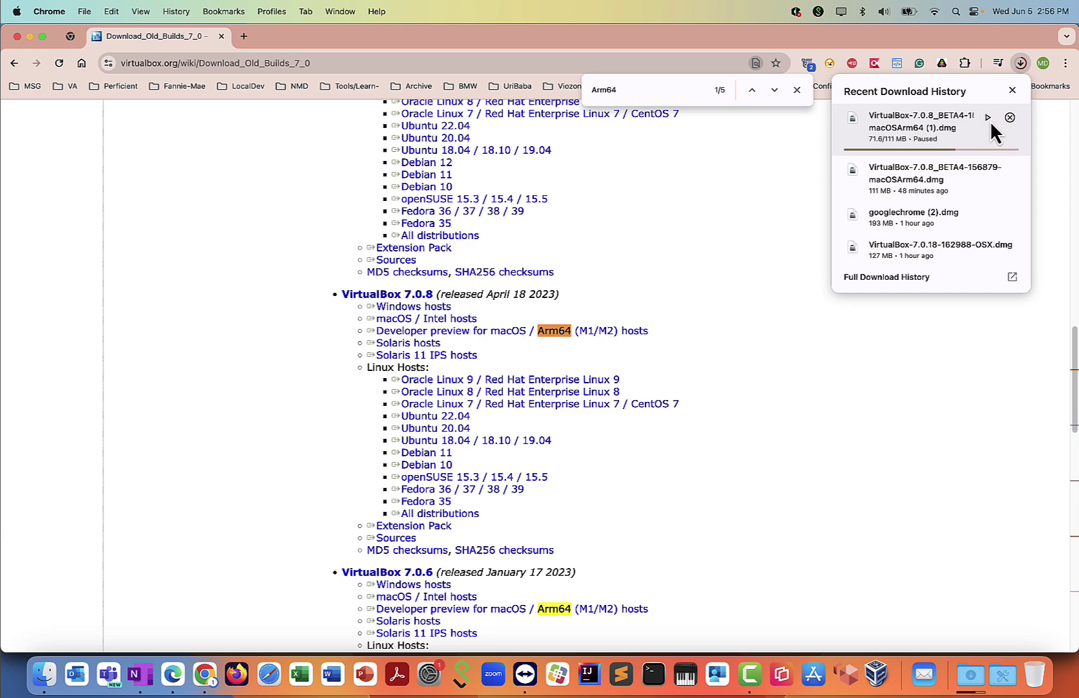
left_click(980, 34)
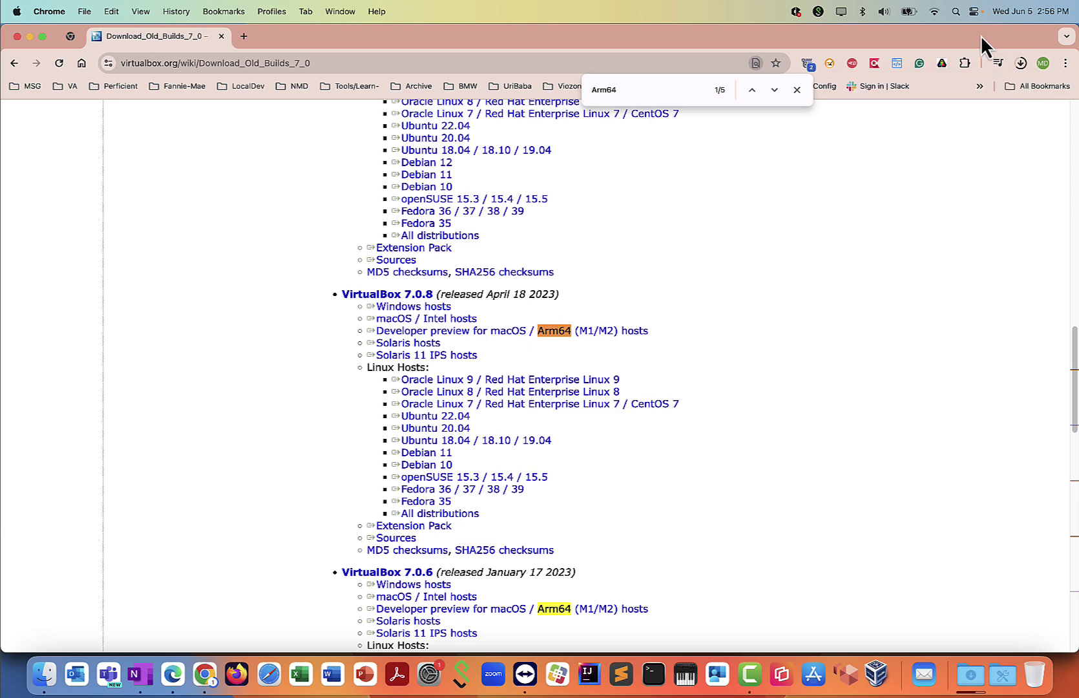
Switch to Finder and move the unfinished "Unconfirmed 741215.crdownload" file from Downloads to the Trash
left_click(47, 654)
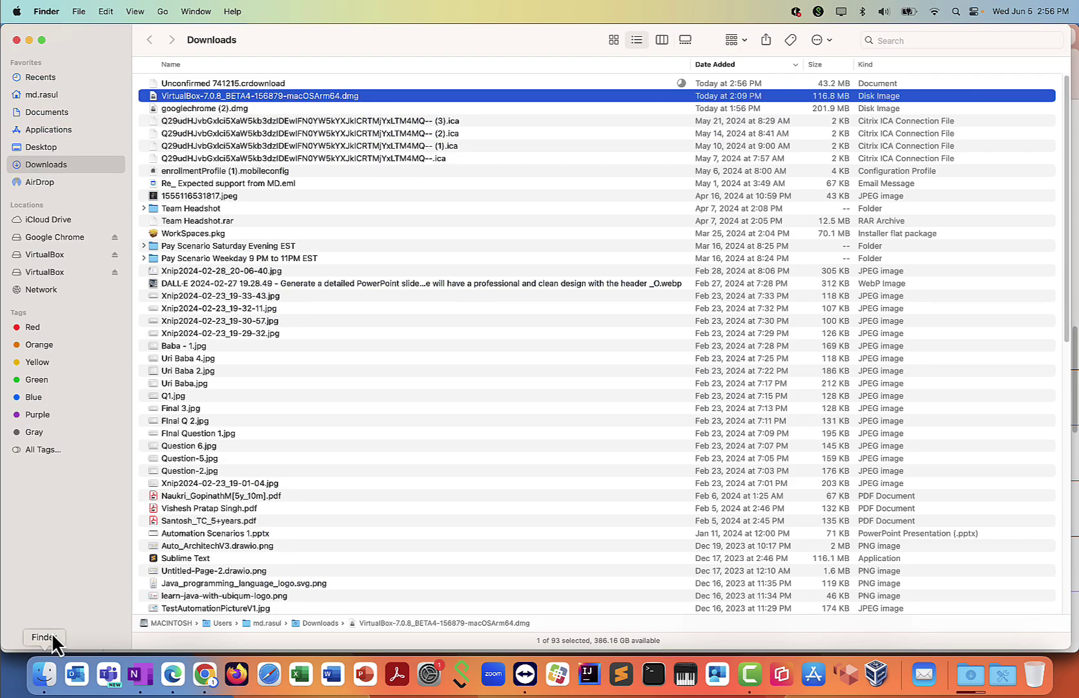
right_click(243, 86)
left_click(276, 120)
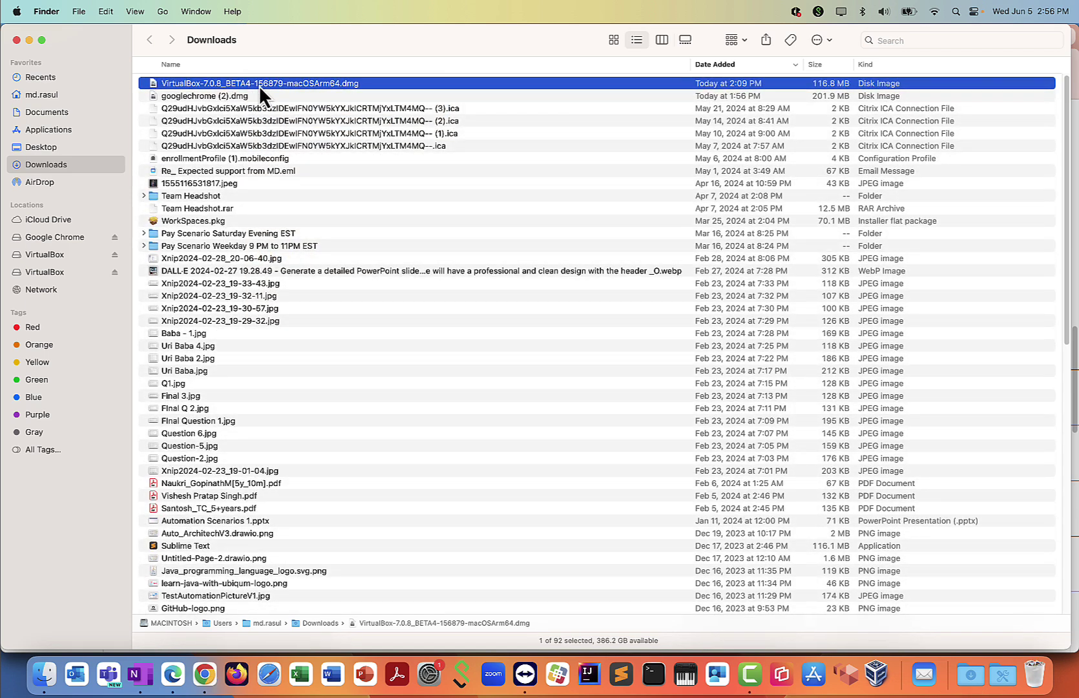
Open the VirtualBox-7.0.8_BETA4-156879-macOSArm64.dmg disk image from Downloads to view its installer contents, and close its window
double_click(259, 85)
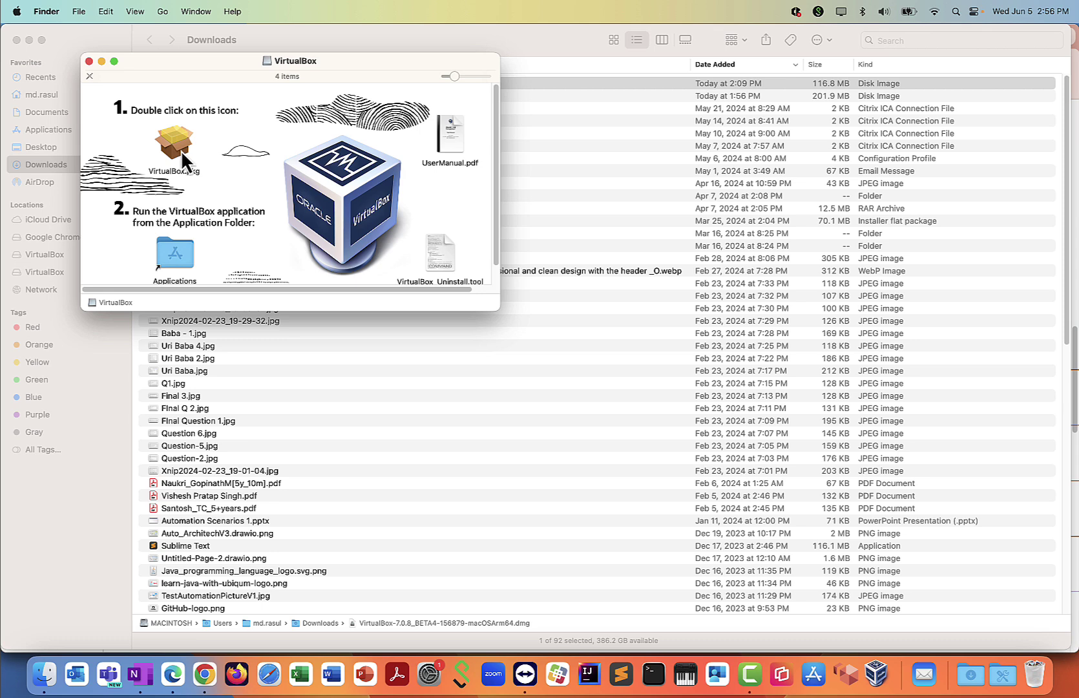
left_click(89, 61)
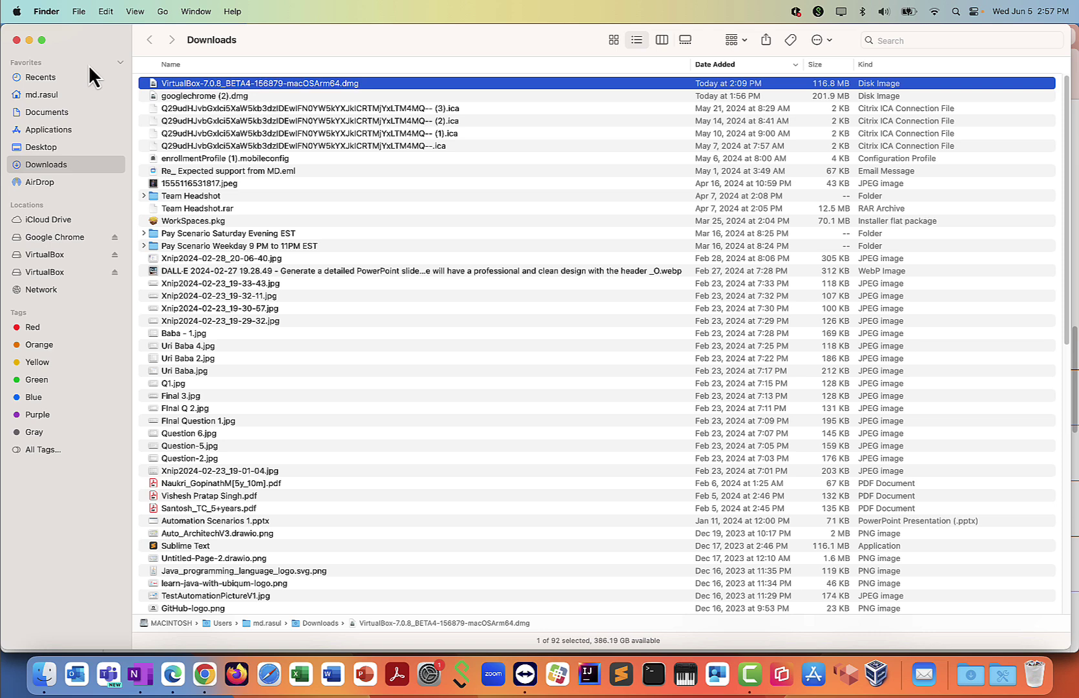
Find and launch VirtualBox through Spotlight, and shift its Manager window aside before zooming it back to fill the screen
left_click(958, 16)
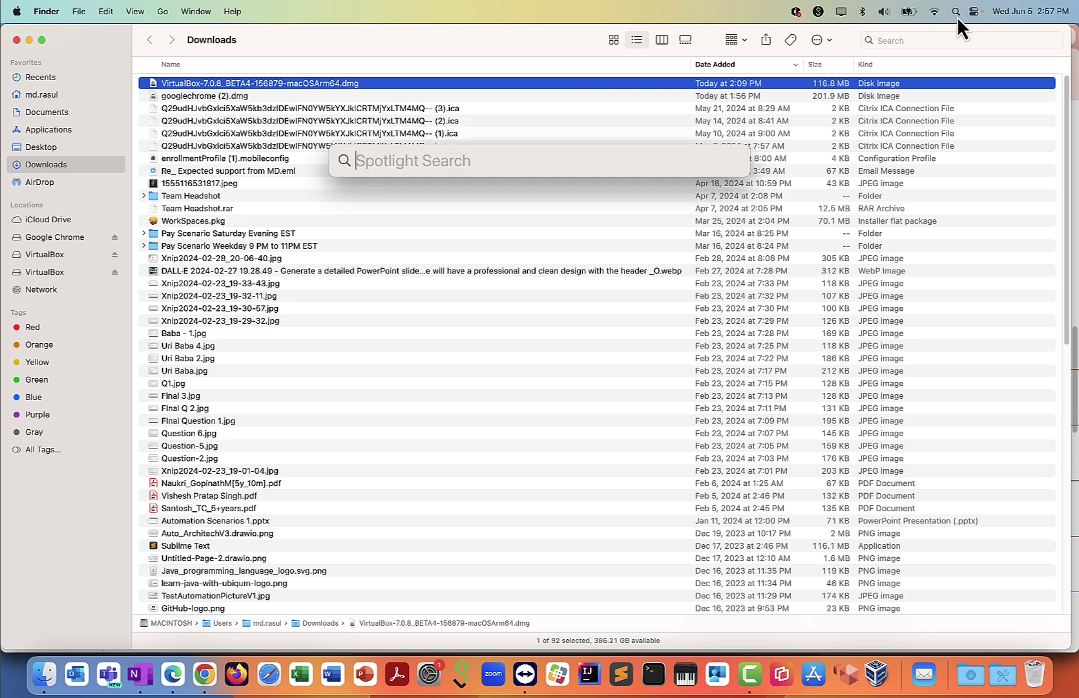
type("VirtualBox")
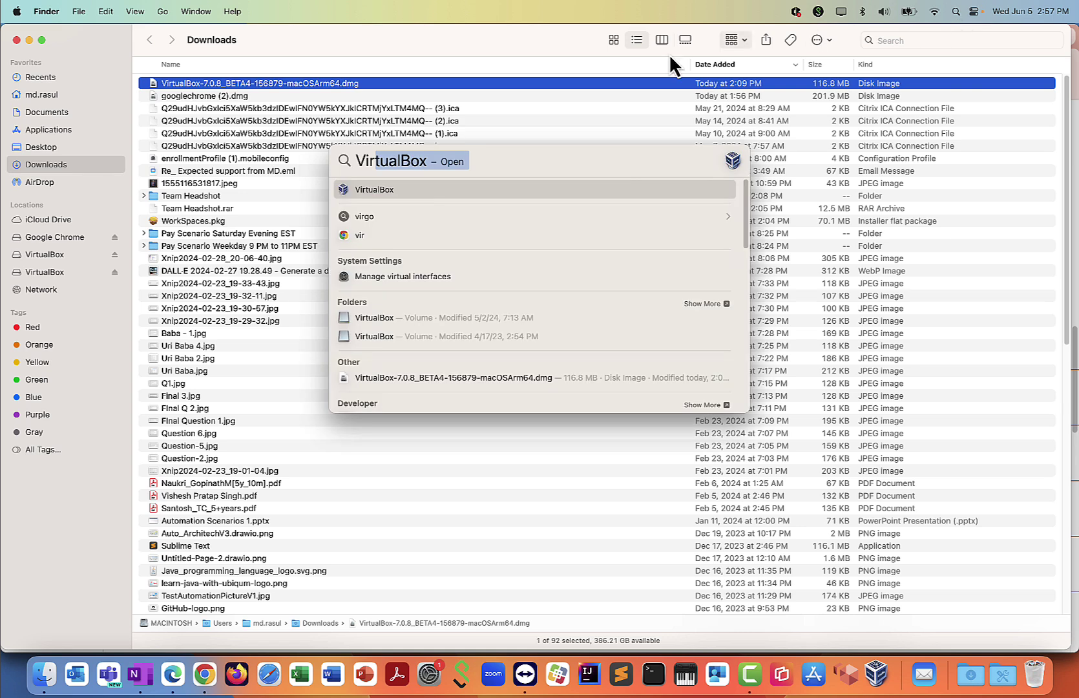
left_click(371, 192)
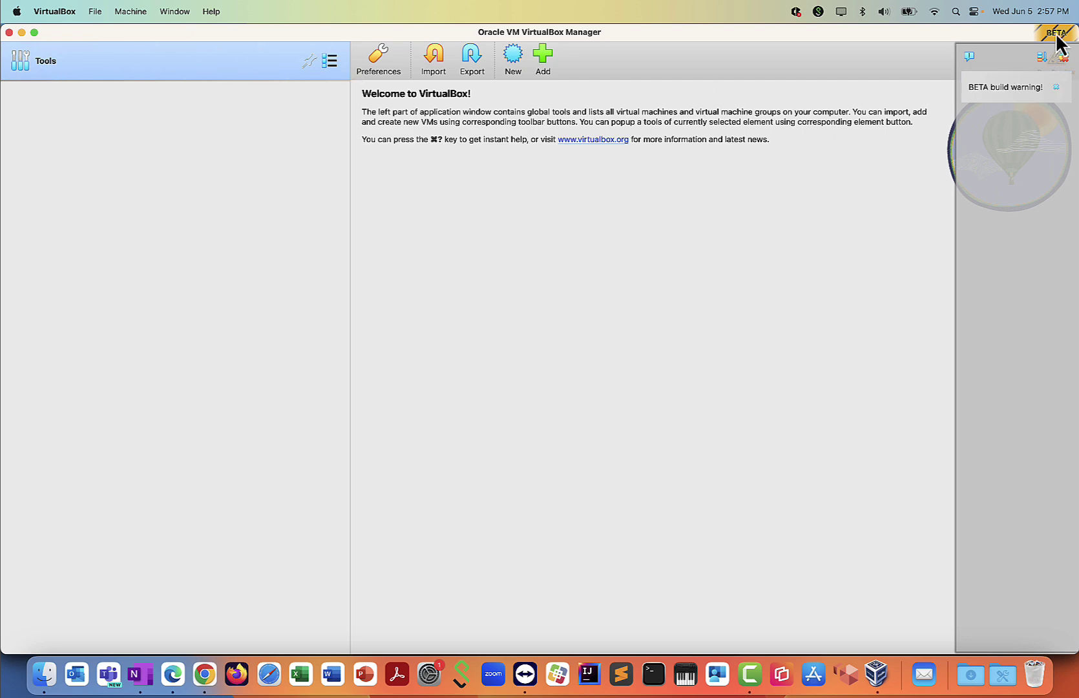
left_click_drag(883, 34, 607, 55)
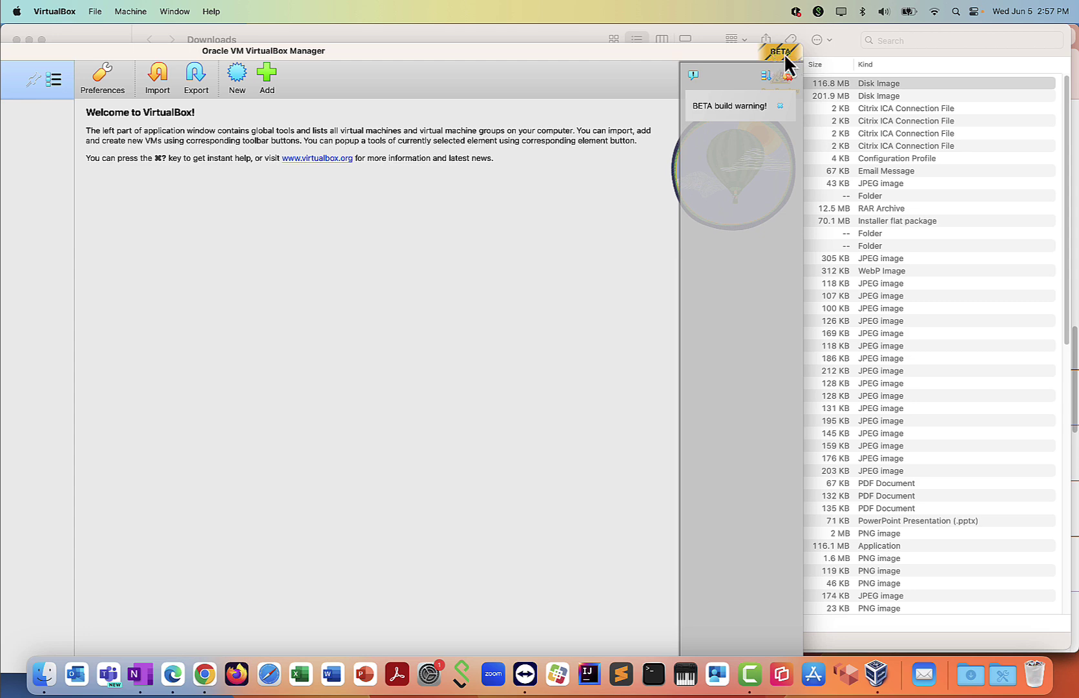
double_click(564, 54)
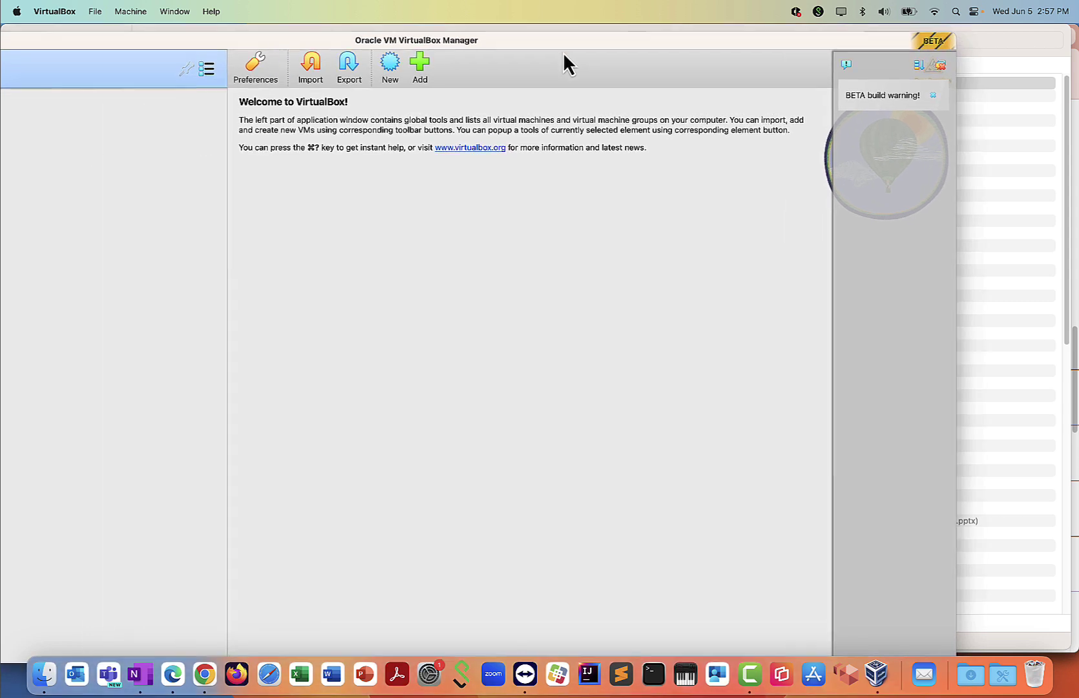